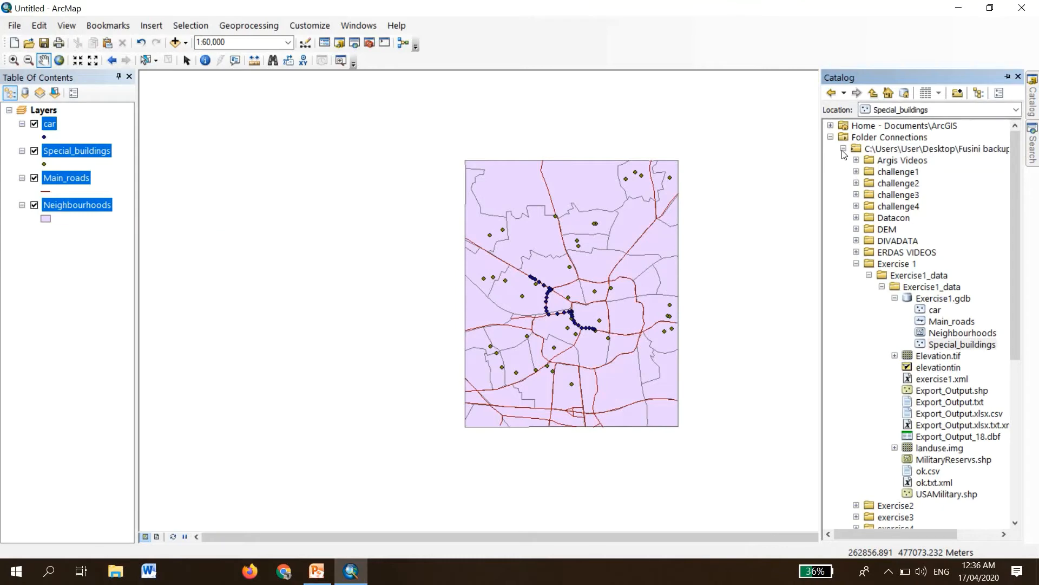
- Collapse the connected Excersises_ITC folder in the Catalog and disconnect it from Folder Connections
click(843, 149)
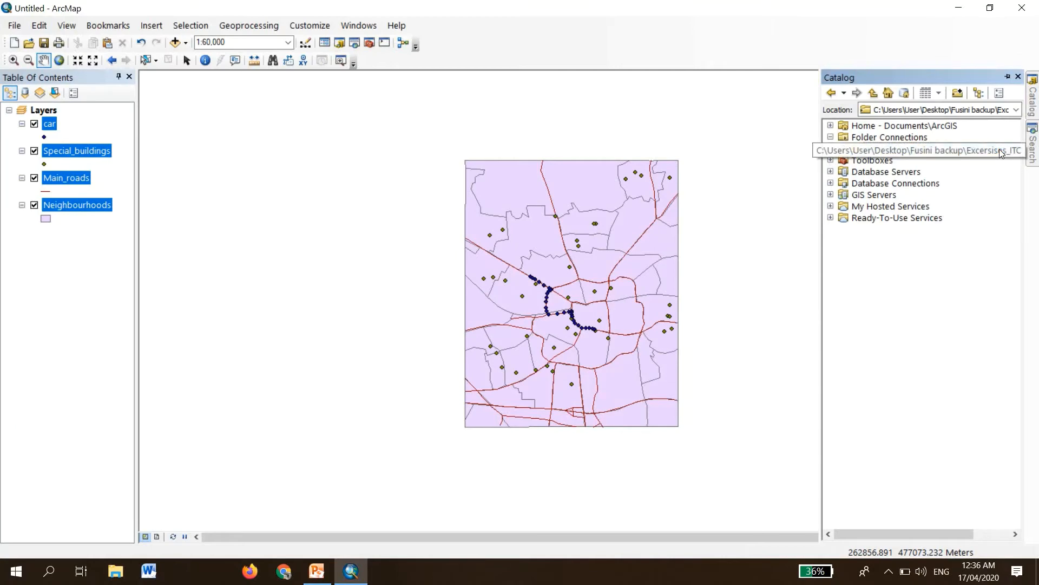
click(891, 151)
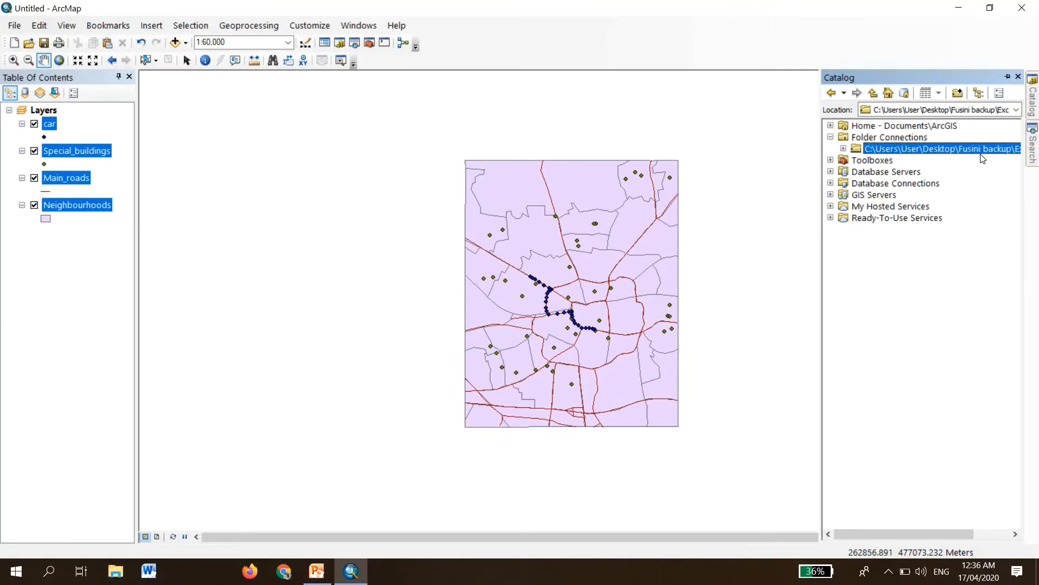
right_click(939, 151)
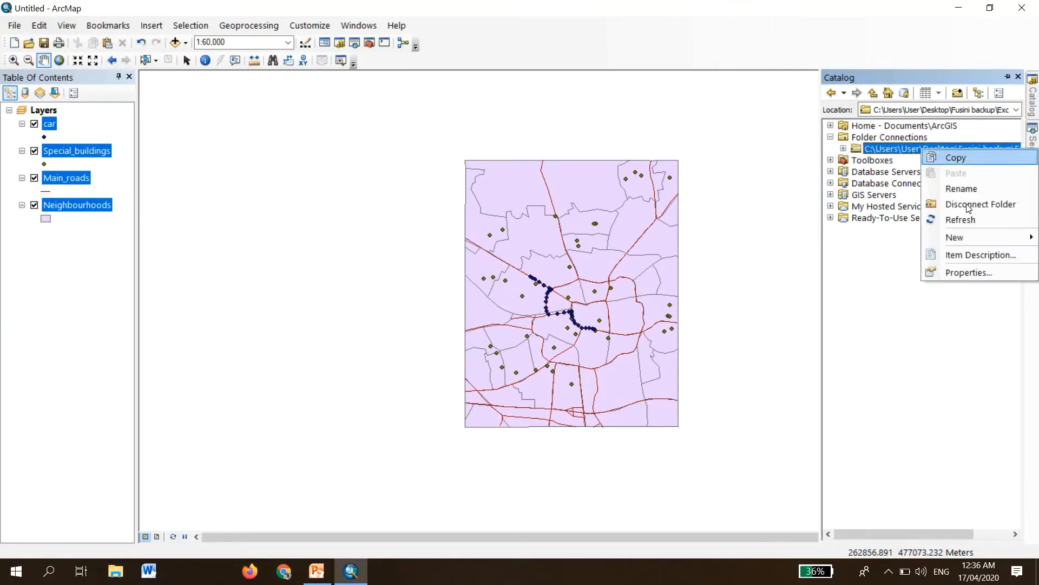
click(967, 206)
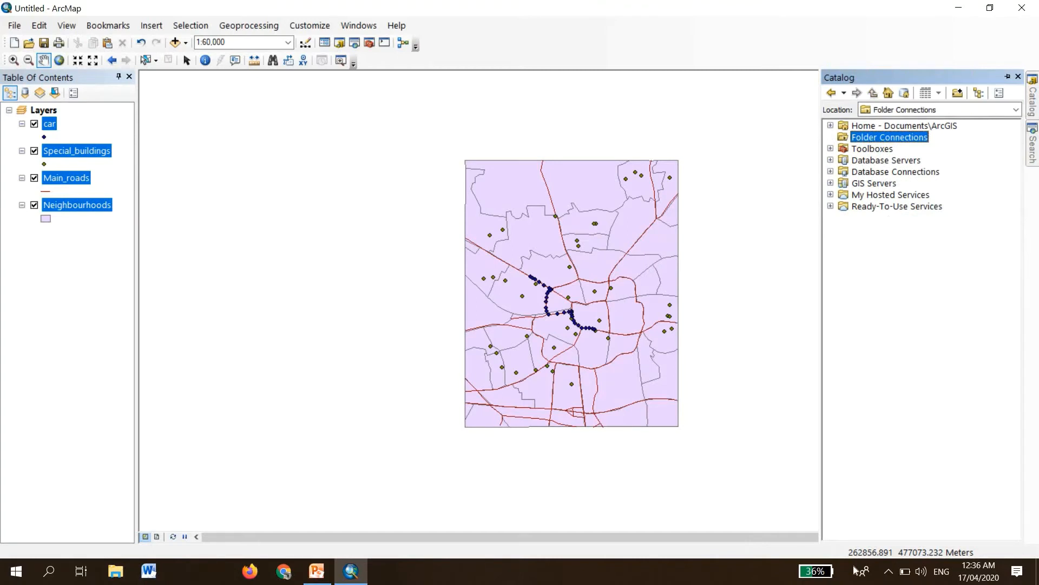
- Add a folder connection to the Excersises_ITC folder, located inside the backup folder on the Desktop
right_click(872, 140)
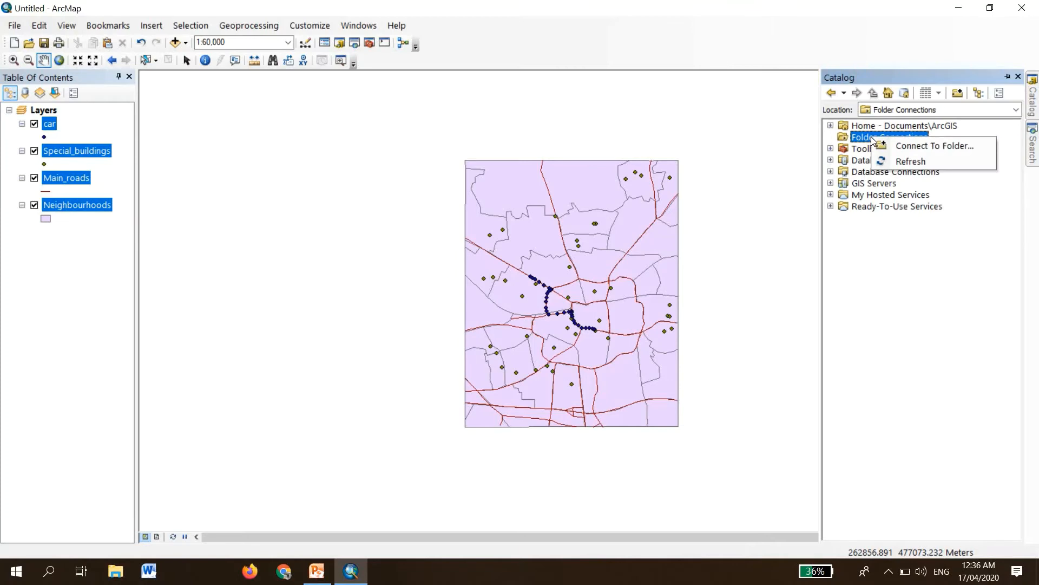
click(922, 145)
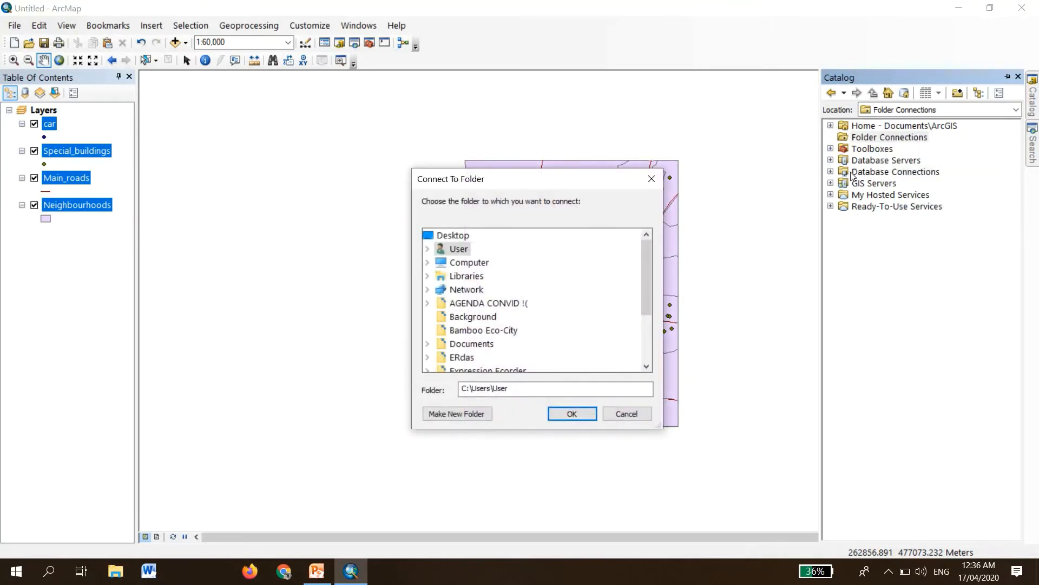
scroll(478, 334, down, 2)
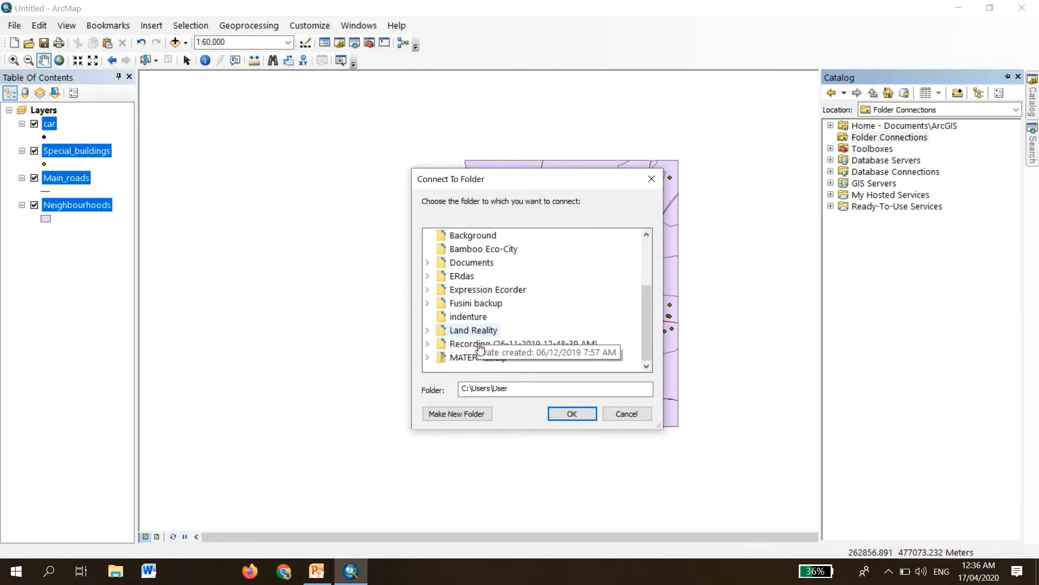
double_click(477, 303)
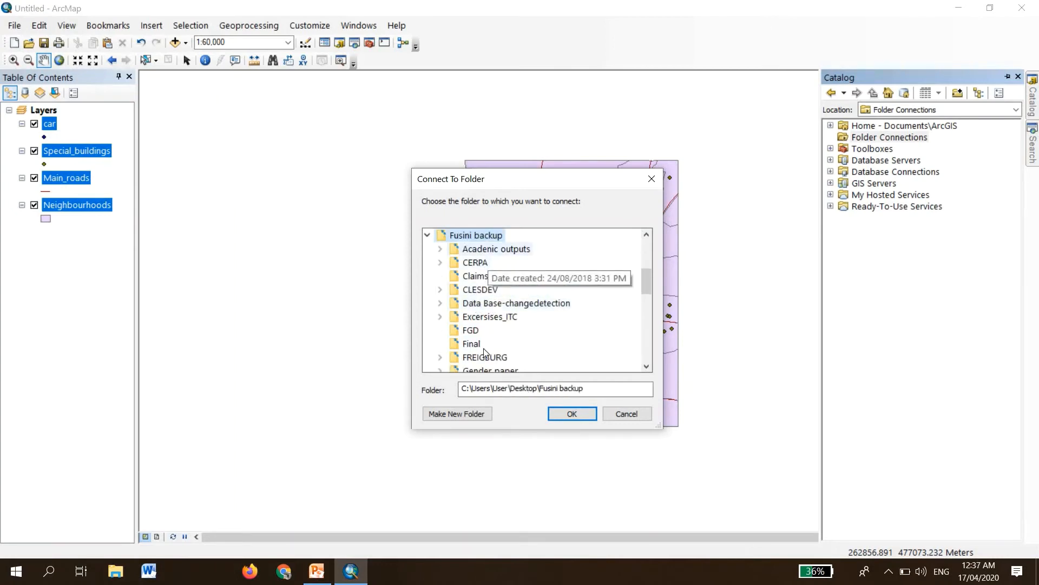
scroll(485, 342, down, 1)
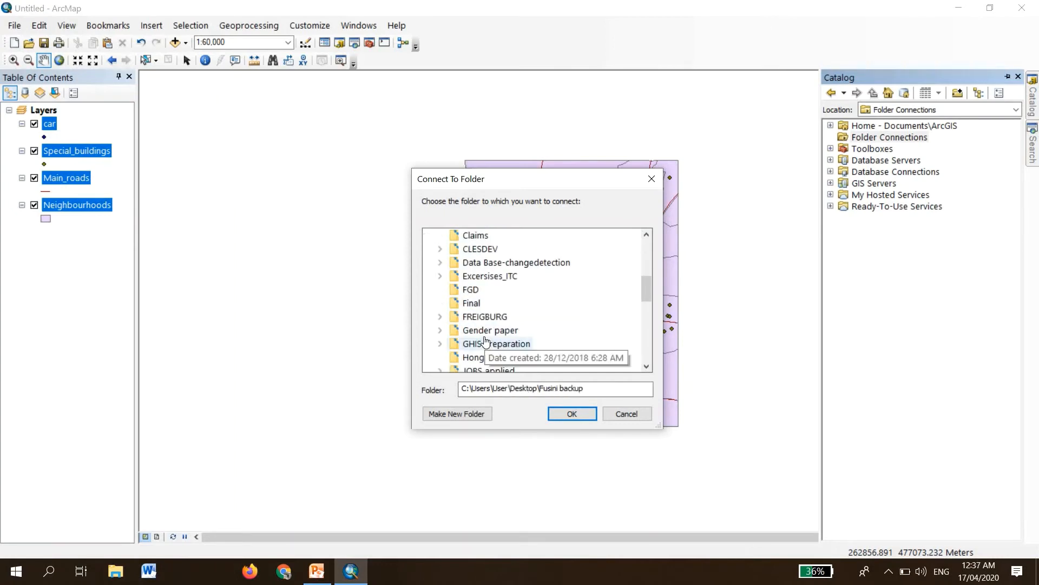
double_click(489, 279)
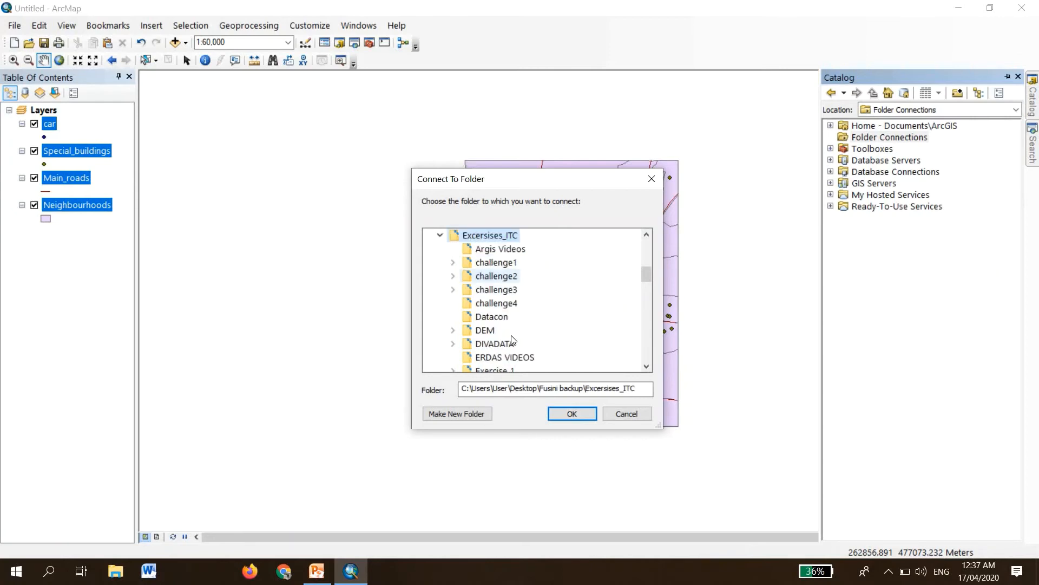
click(572, 414)
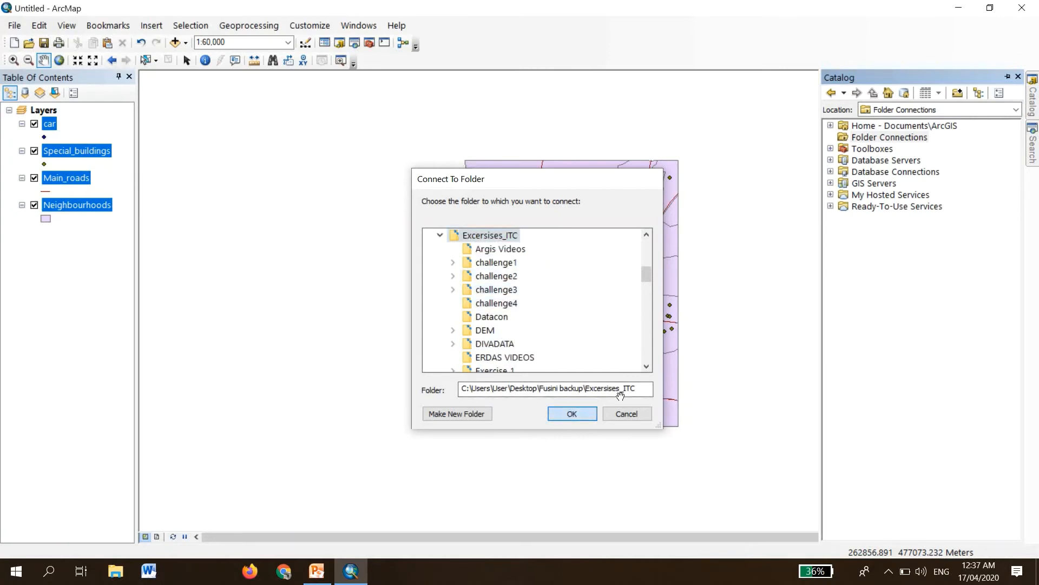
- Expand the connected folder through Exercise 1 and both Exercise1_data folders to list the feature classes in Exercise1.gdb
drag(899, 531, 870, 531)
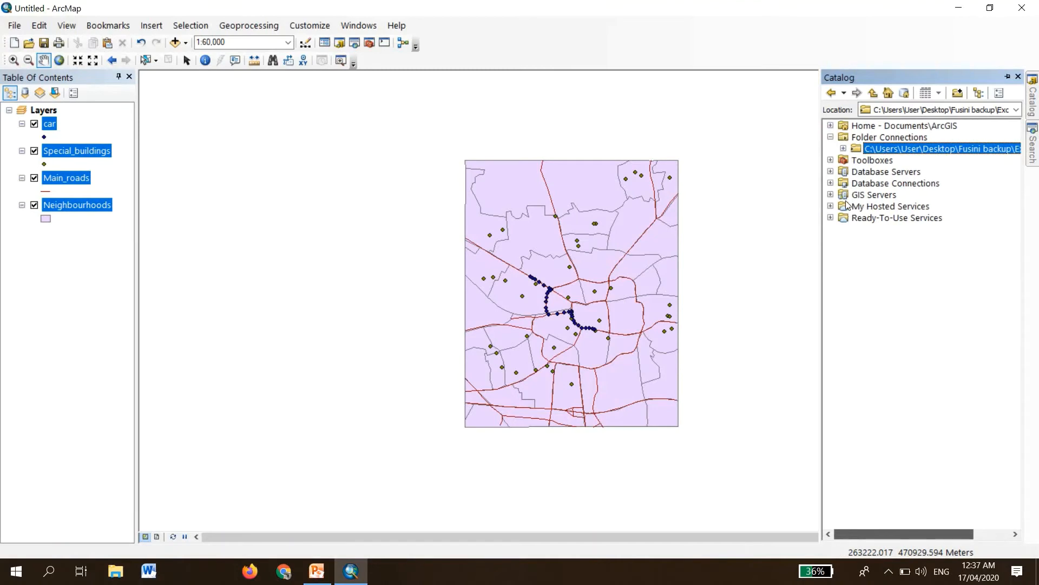
click(844, 148)
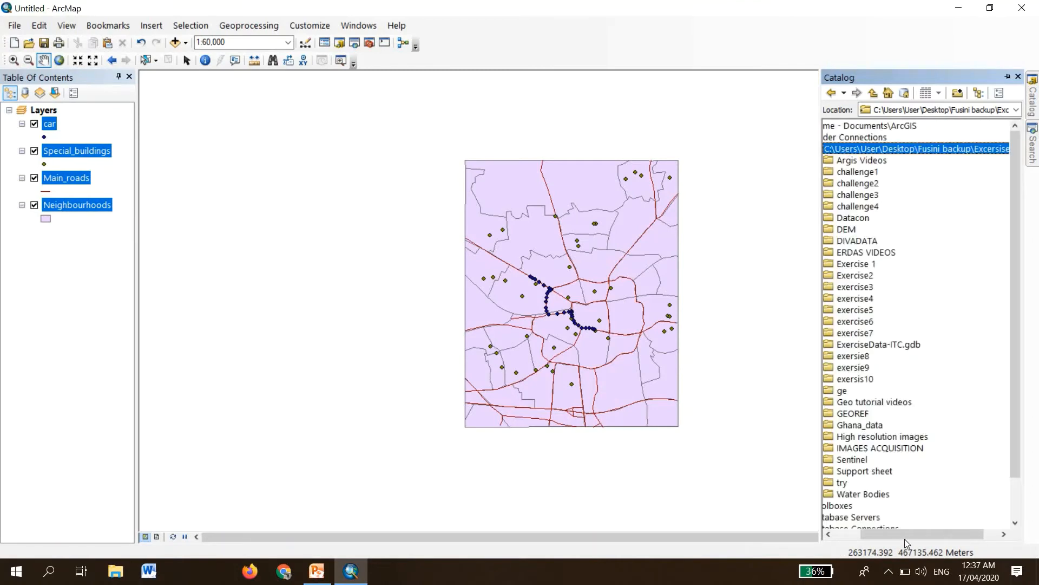
drag(905, 538, 869, 540)
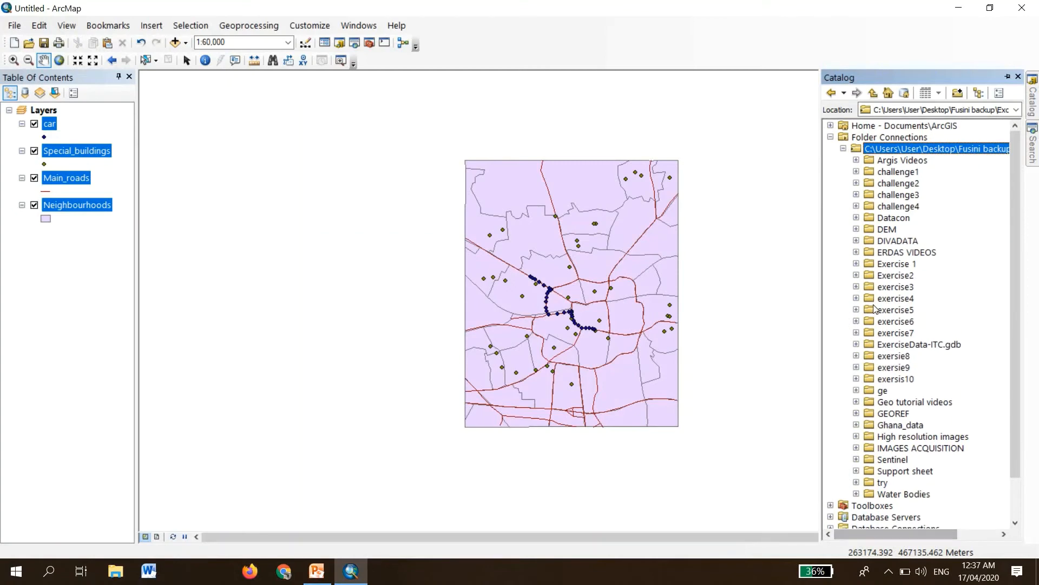
click(857, 264)
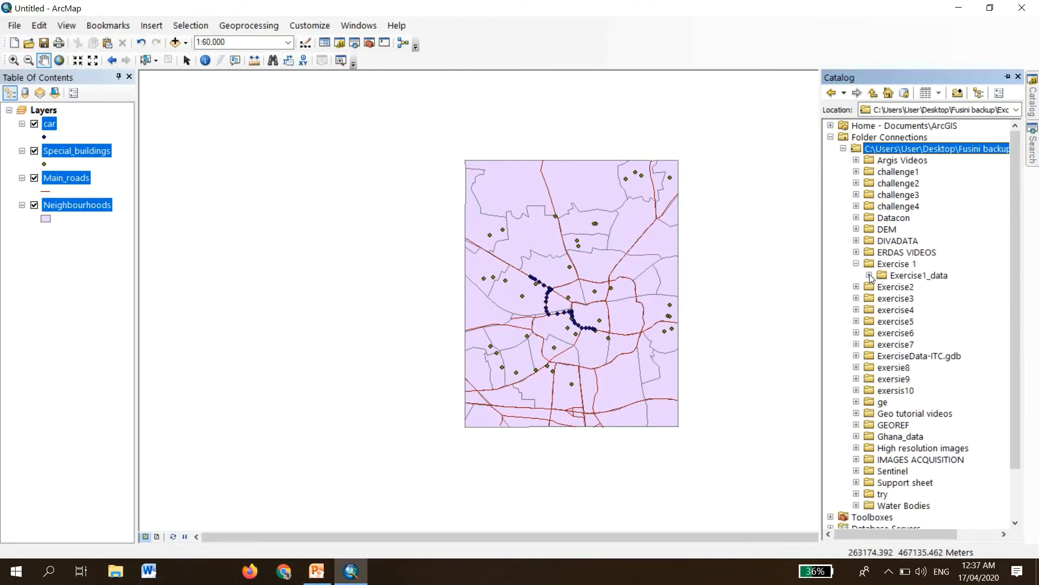
click(869, 275)
click(882, 287)
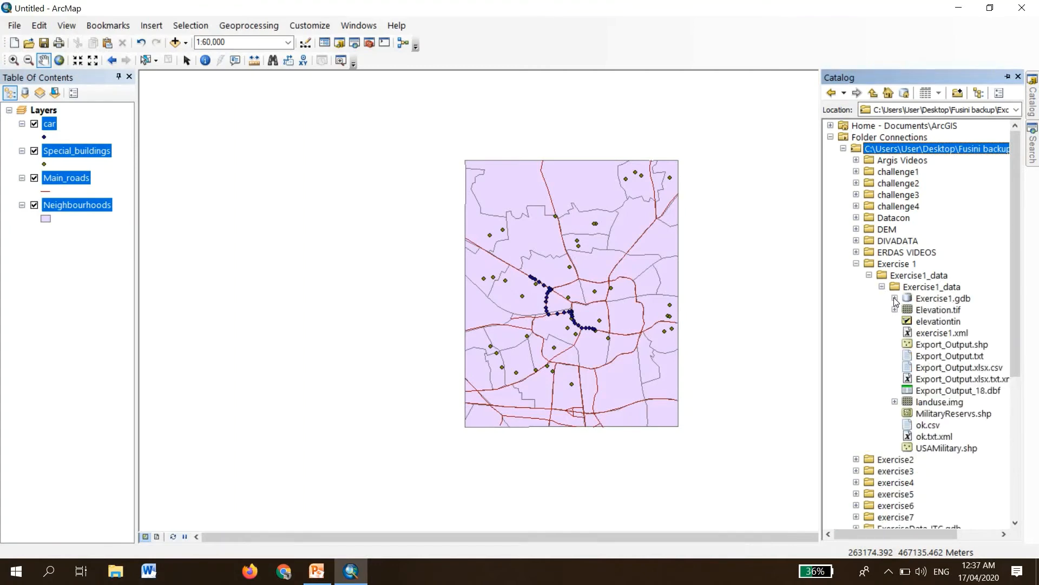
click(895, 298)
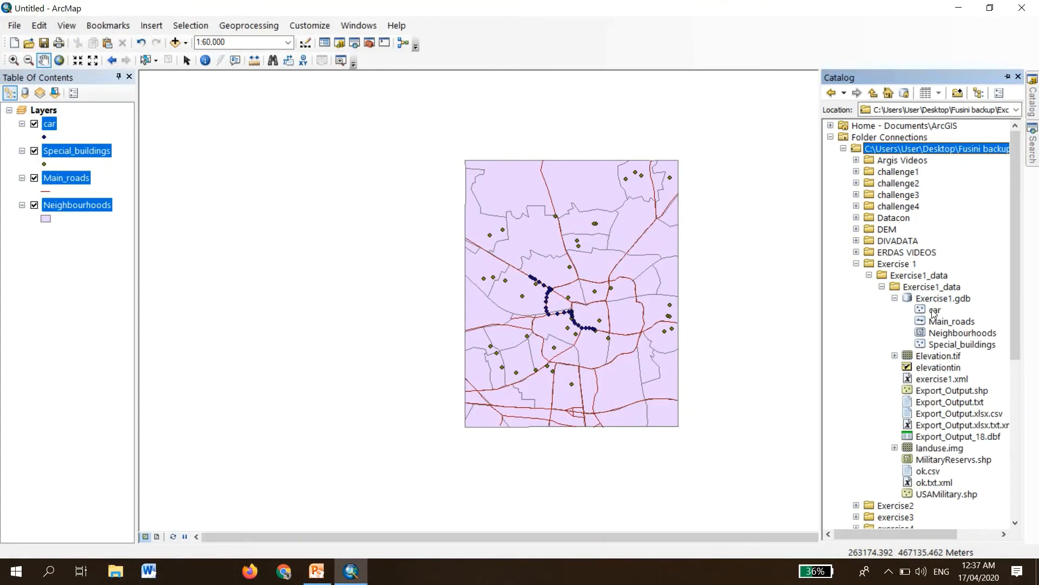
- Add car, Main_roads, Neighbourhoods and Special_buildings from Exercise1.gdb to the map, placing them below the existing layers
click(934, 311)
drag(933, 313, 48, 240)
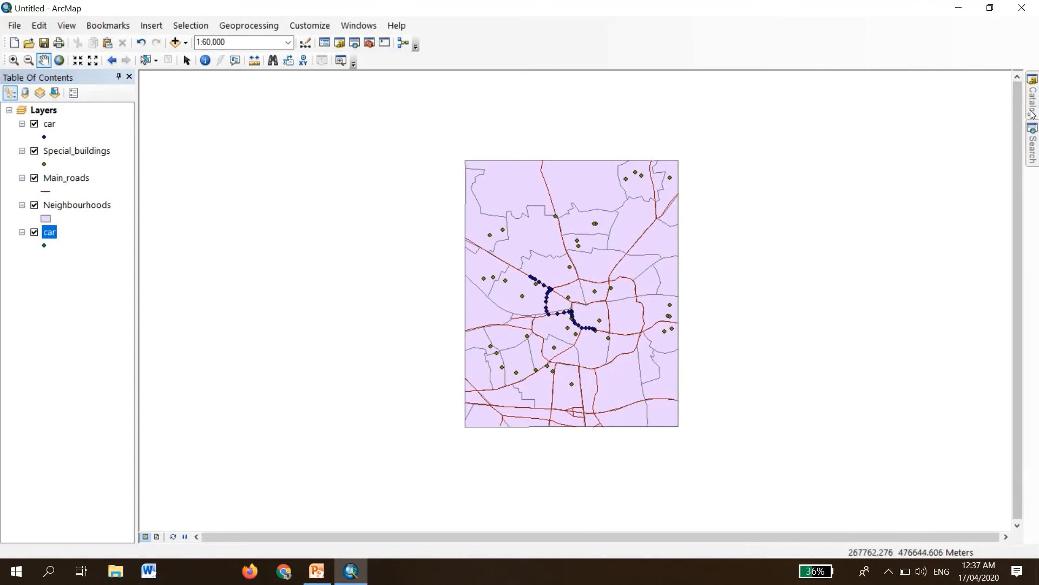
drag(940, 321, 40, 269)
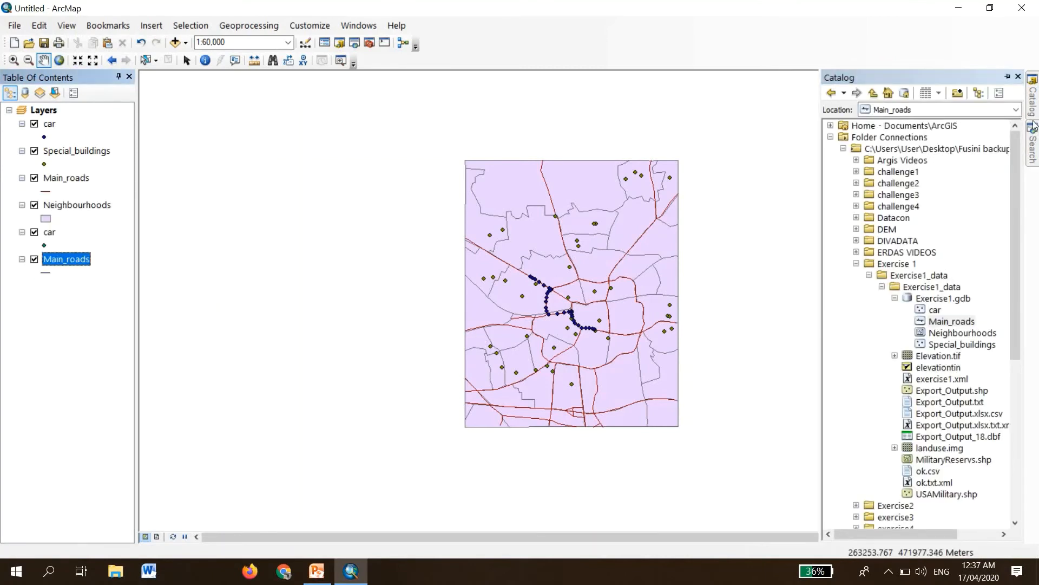
drag(950, 334, 112, 323)
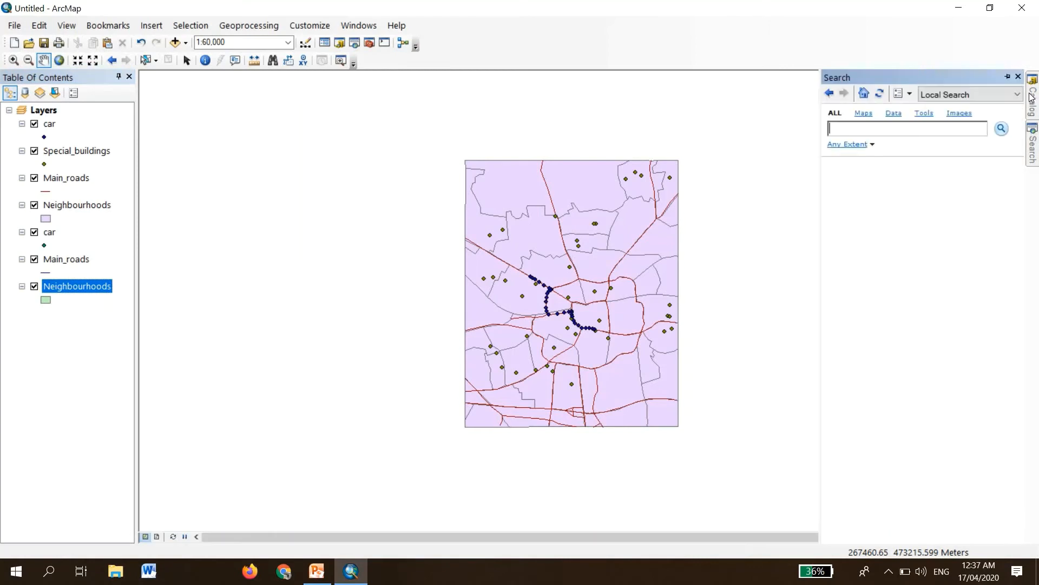
mouse_move(1034, 103)
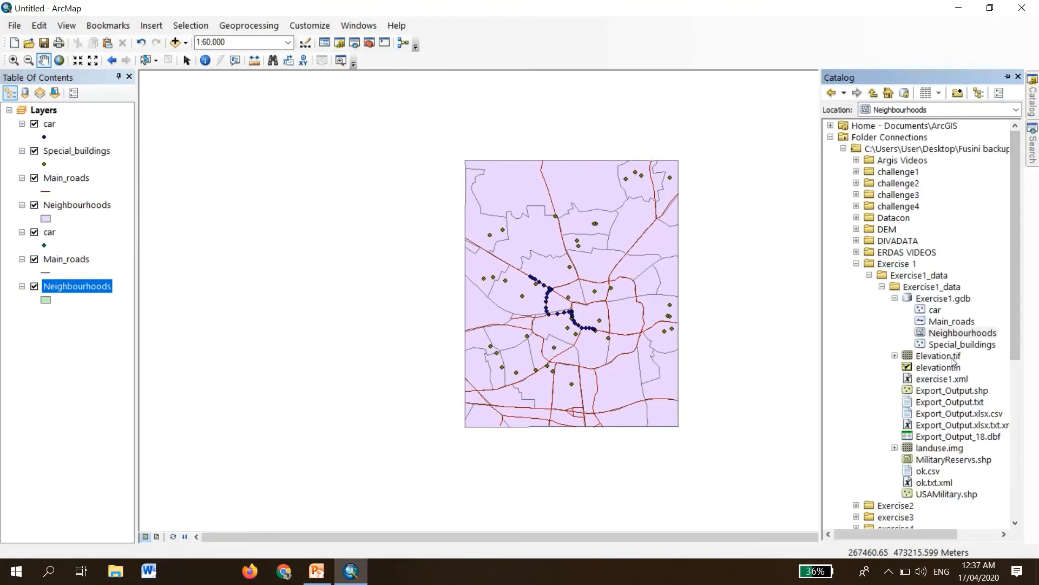
drag(955, 344, 54, 328)
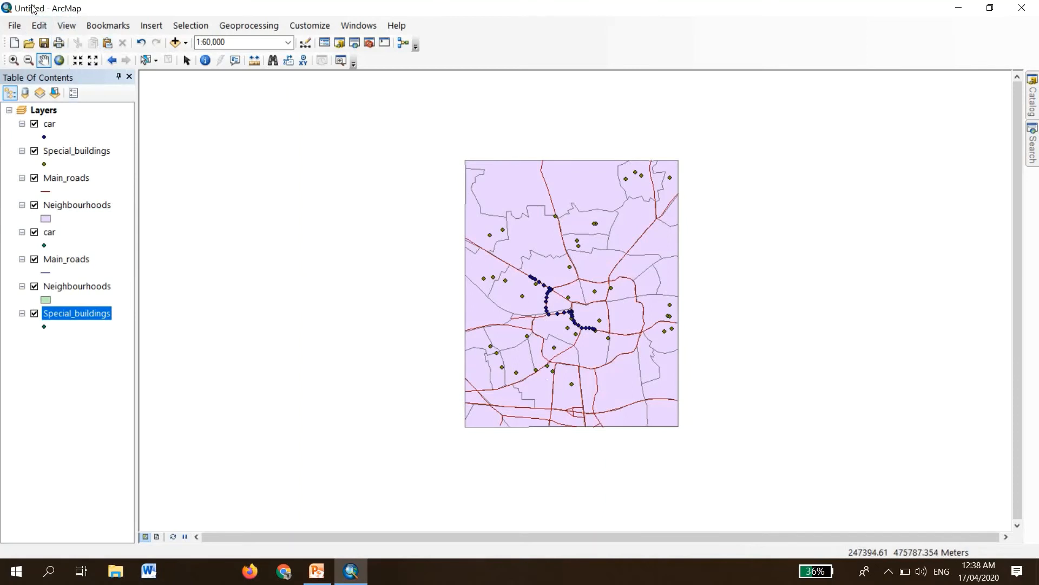
- Save the map document on the Desktop as manwoman.mxd
click(14, 26)
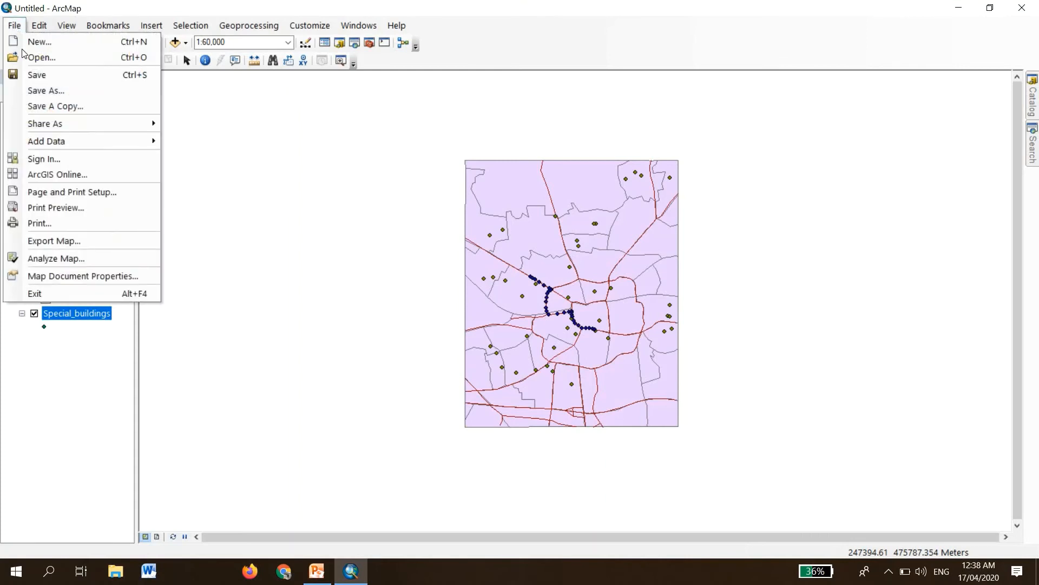
click(53, 91)
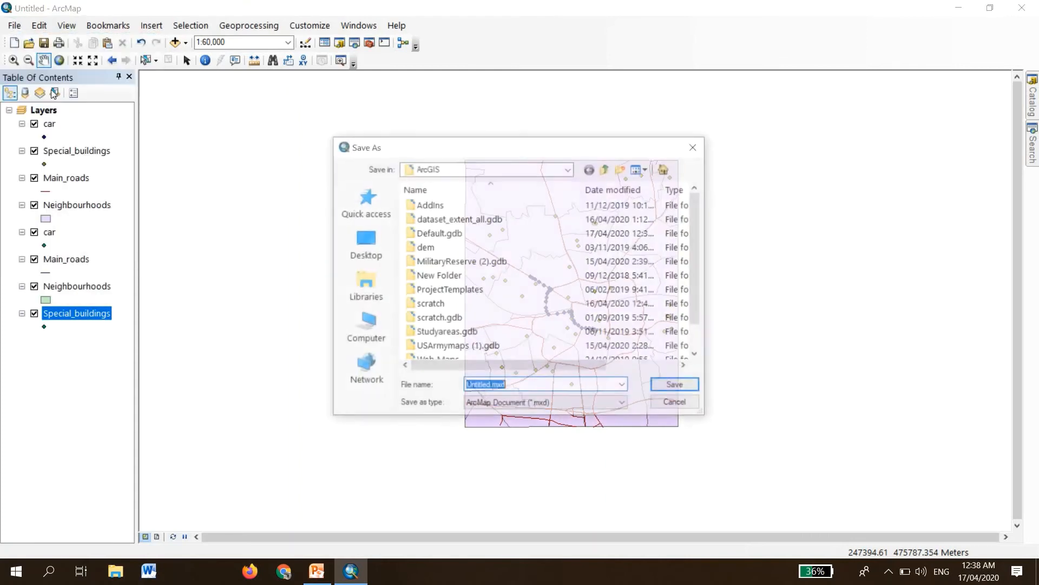
click(384, 261)
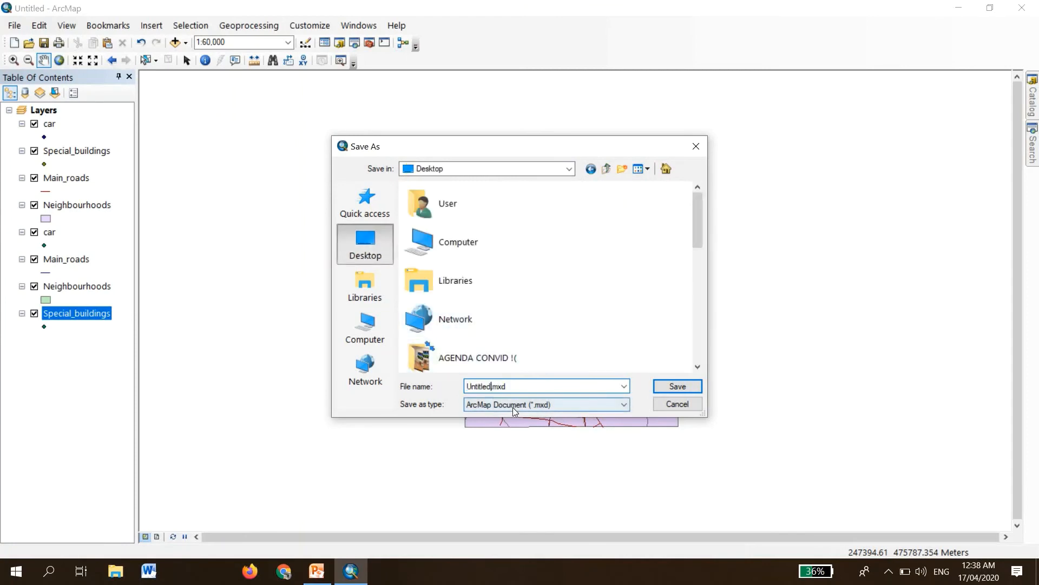
key(BackSpace)
key(BackSpace)
key(BackSpace)
key(BackSpace)
key(BackSpace)
key(BackSpace)
key(BackSpace)
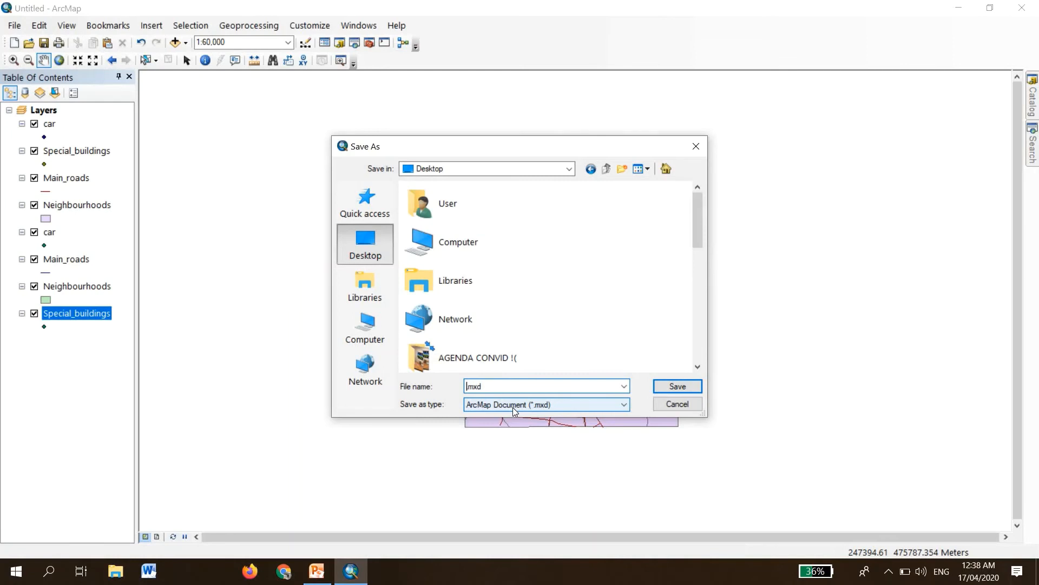
text(manwoman)
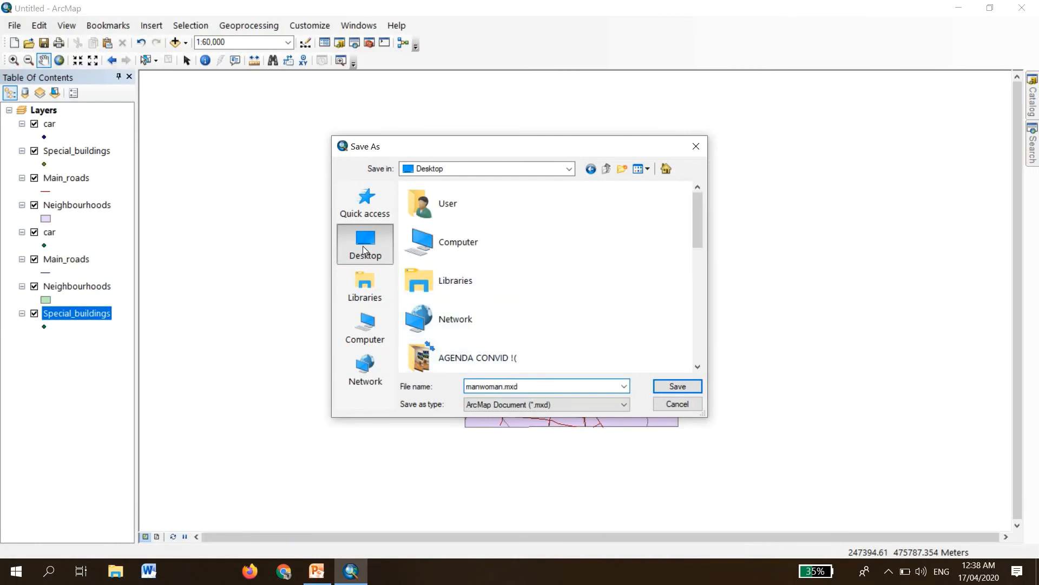
click(677, 385)
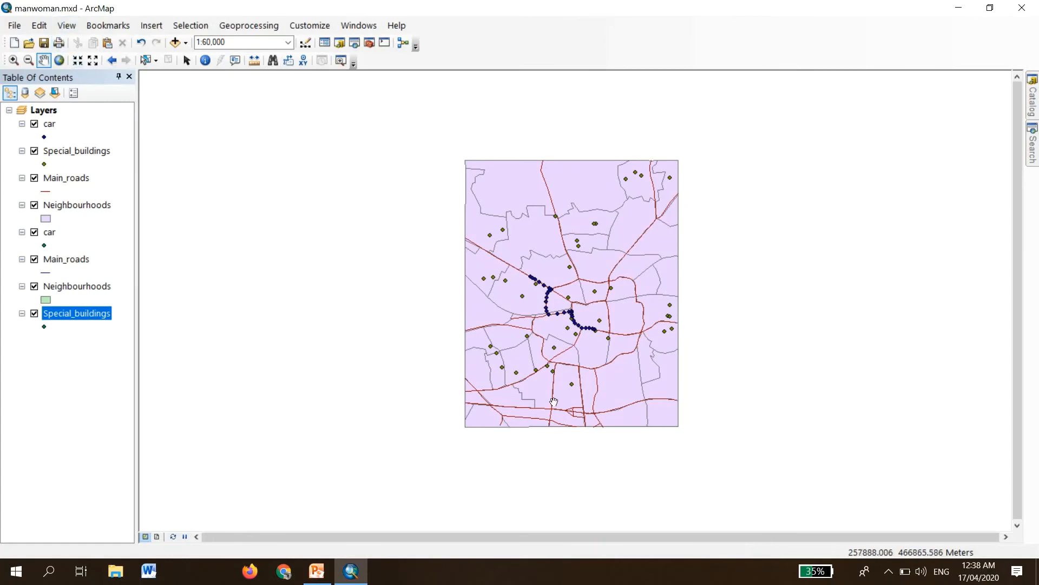
- Switch to PowerPoint to read the slide on removing layers from a map, and return to ArcMap
mouse_move(318, 571)
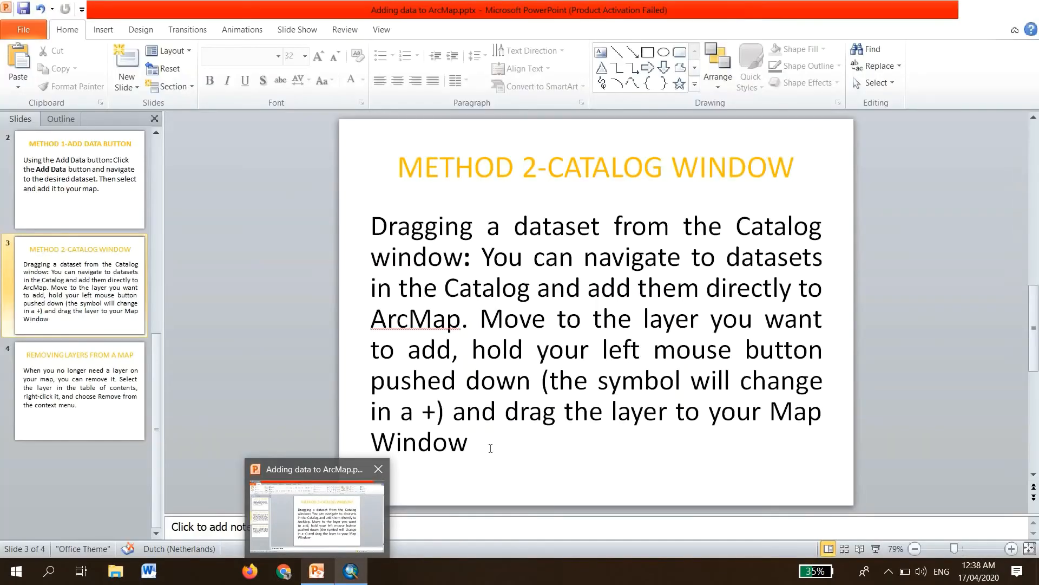
click(344, 523)
scroll(600, 410, down, 1)
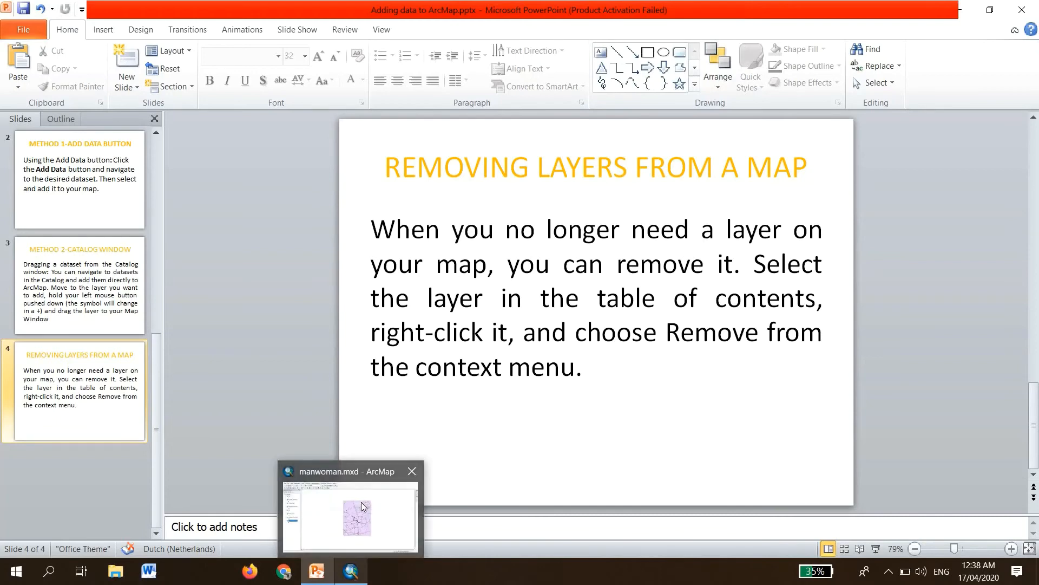
click(361, 504)
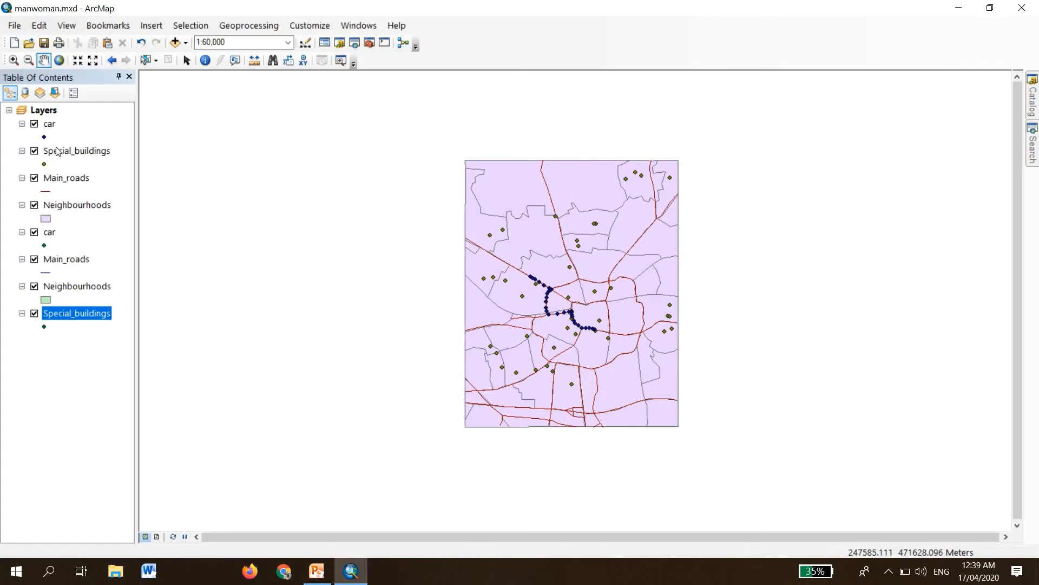
- Remove the upper copies of the car, Special_buildings and Main_roads layers from the map
right_click(50, 126)
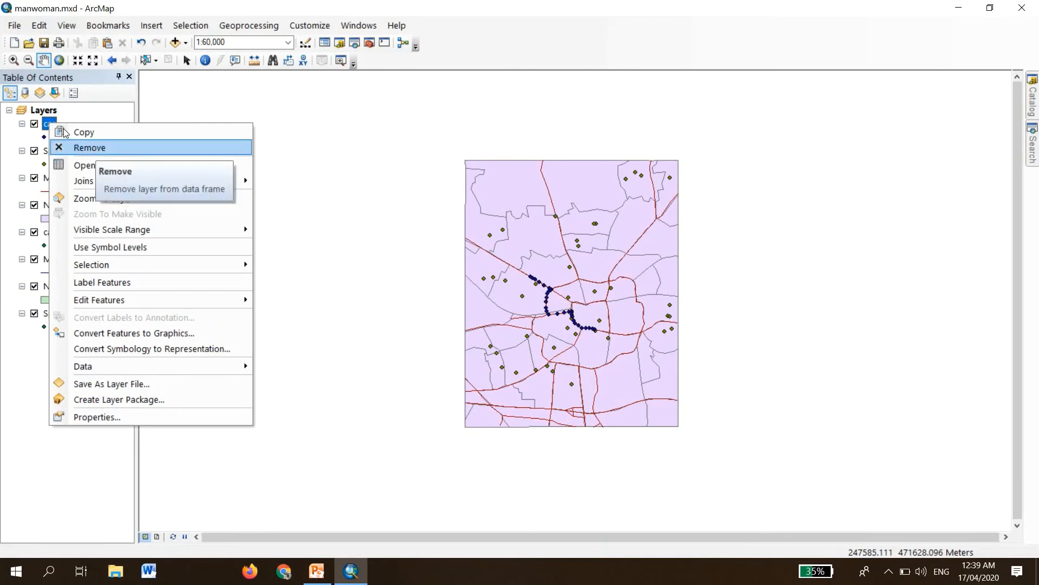
click(87, 148)
right_click(64, 126)
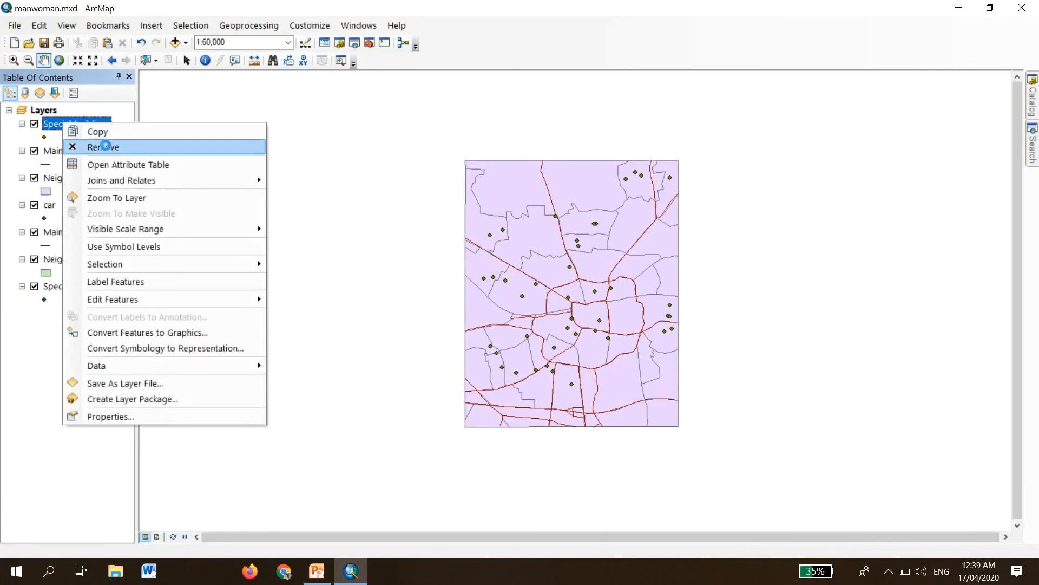
click(91, 144)
right_click(50, 127)
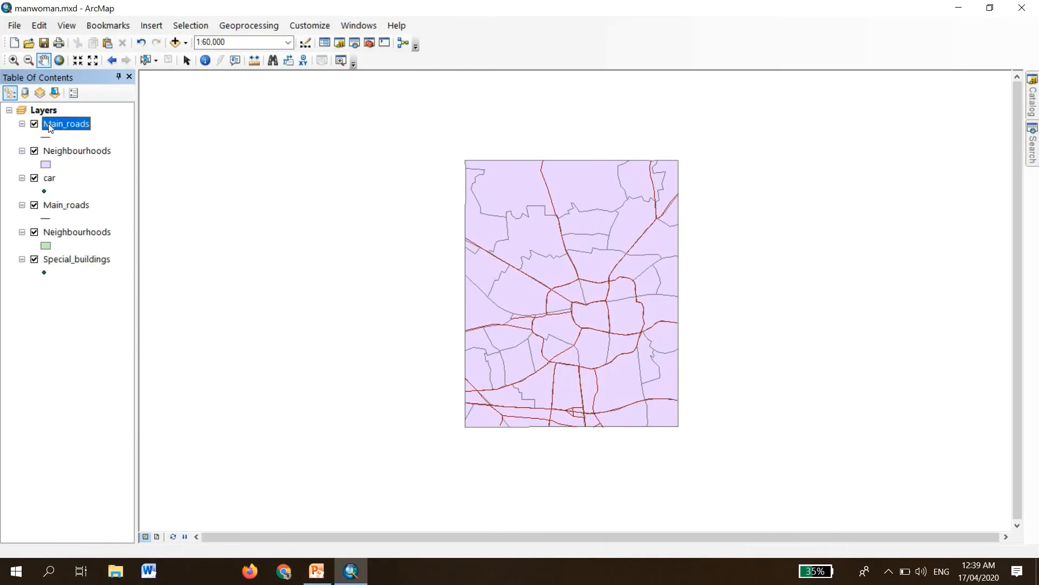
click(73, 147)
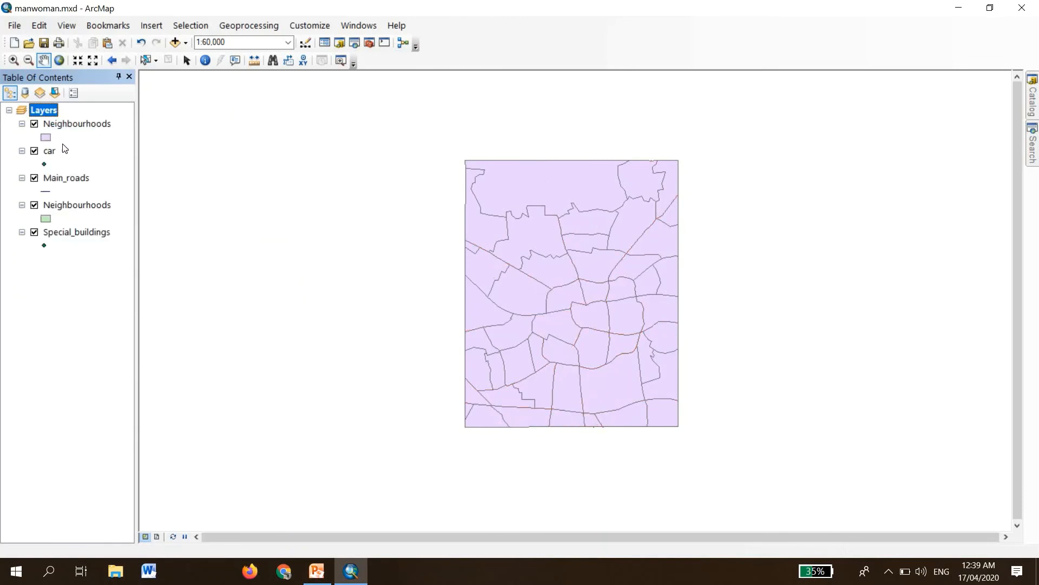
- Remove the upper Neighbourhoods layer and the remaining car and Main_roads layers from the map
click(67, 127)
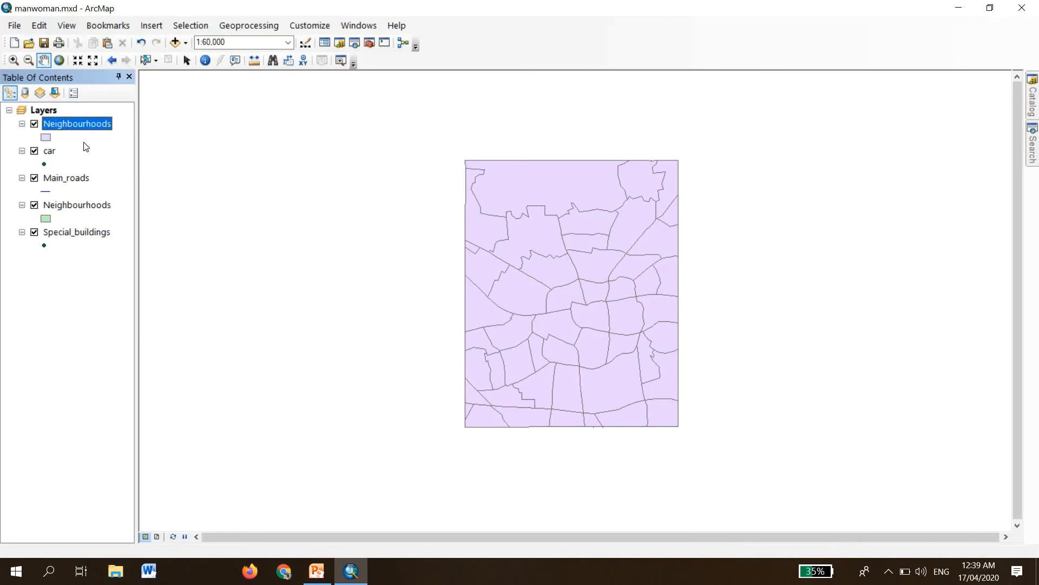
right_click(67, 127)
click(82, 147)
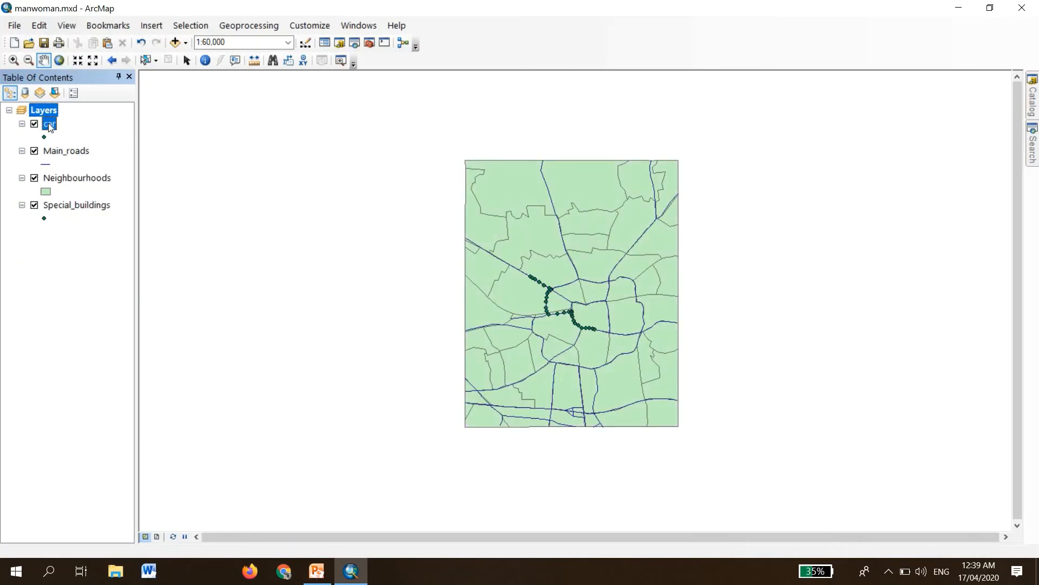
right_click(50, 128)
click(75, 149)
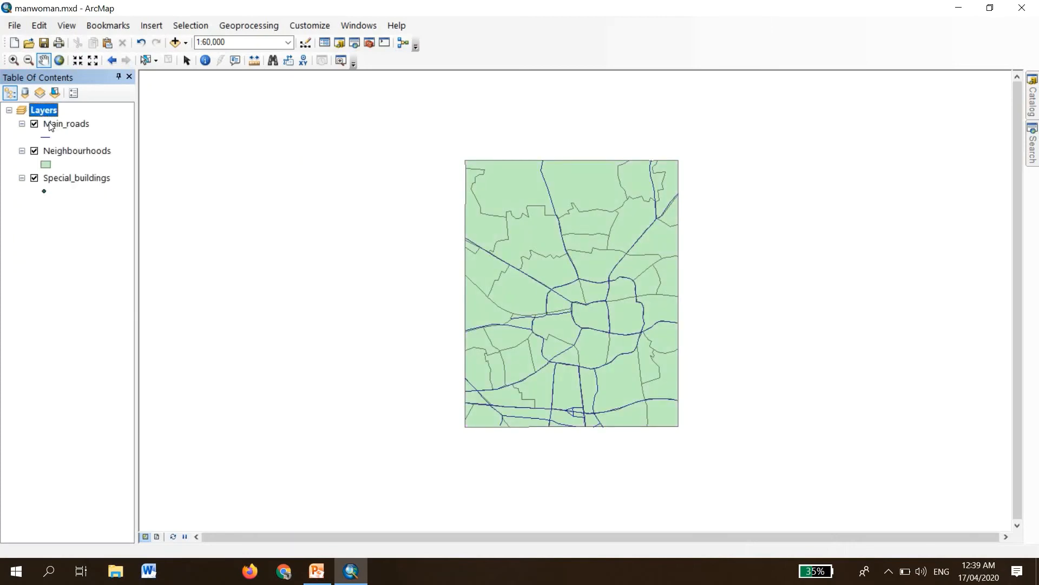
click(65, 124)
right_click(50, 124)
click(56, 147)
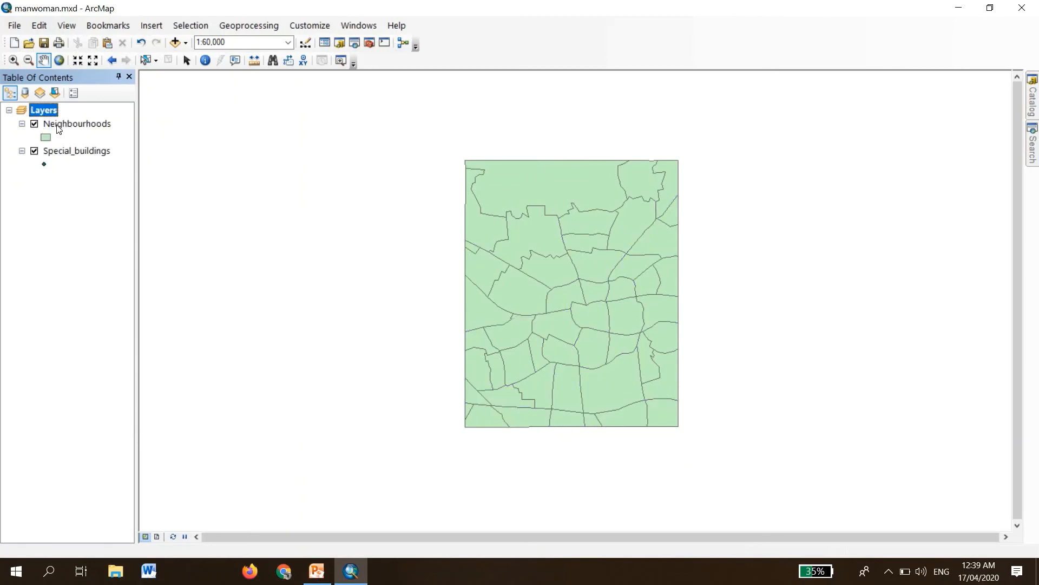
- Remove the remaining Neighbourhoods and Special_buildings layers, emptying the map's layer list
click(59, 124)
right_click(58, 125)
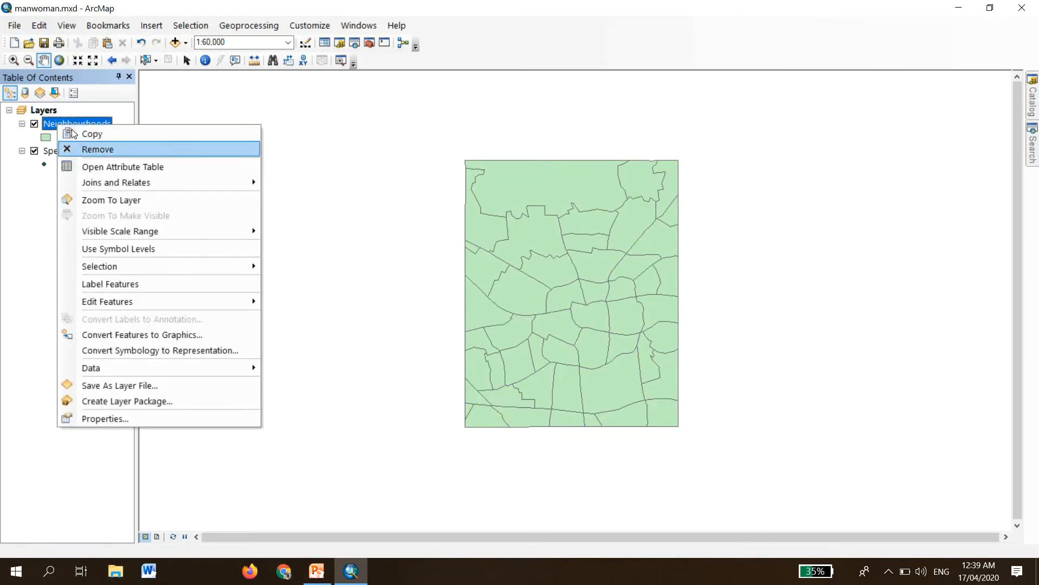
click(94, 150)
click(70, 123)
right_click(71, 123)
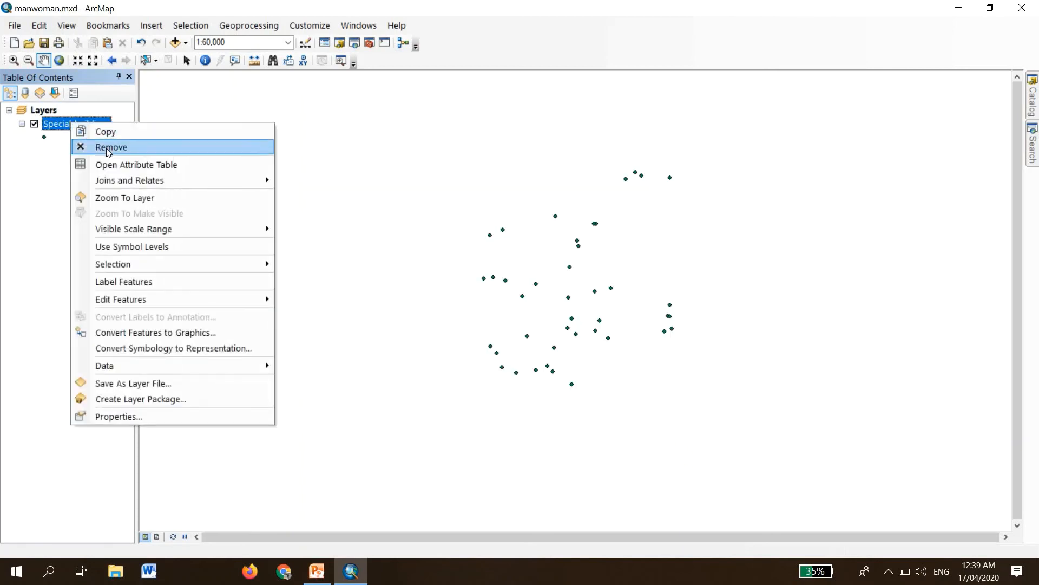
click(107, 149)
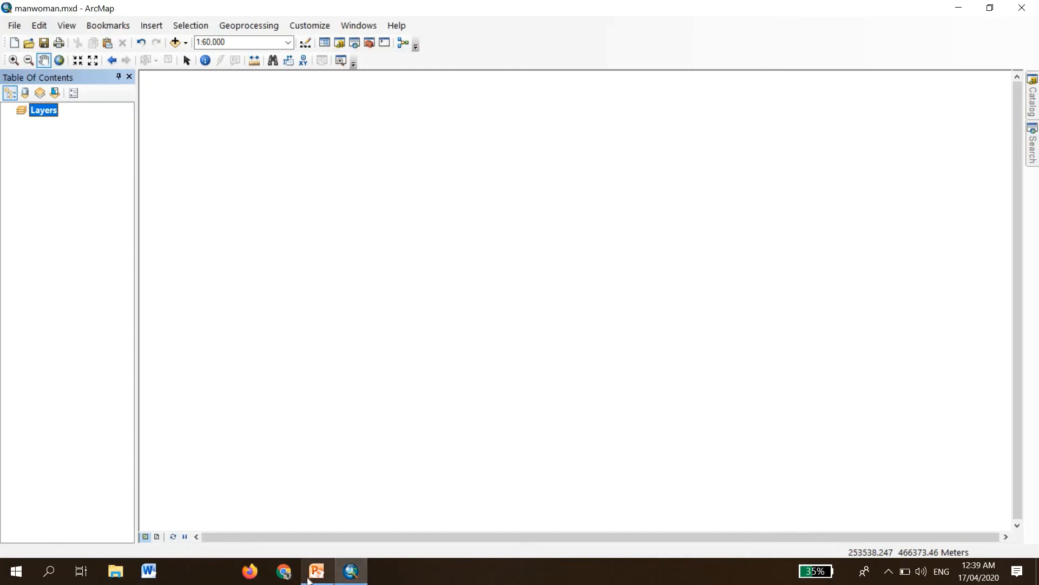
- Switch to the PowerPoint presentation to view the slide on removing layers from a map
mouse_move(317, 571)
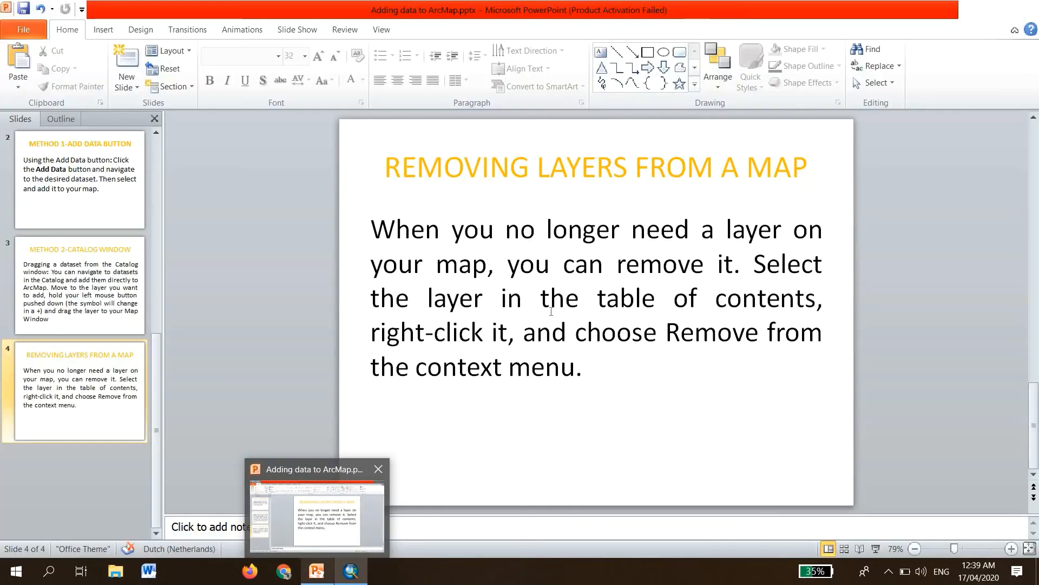
click(332, 526)
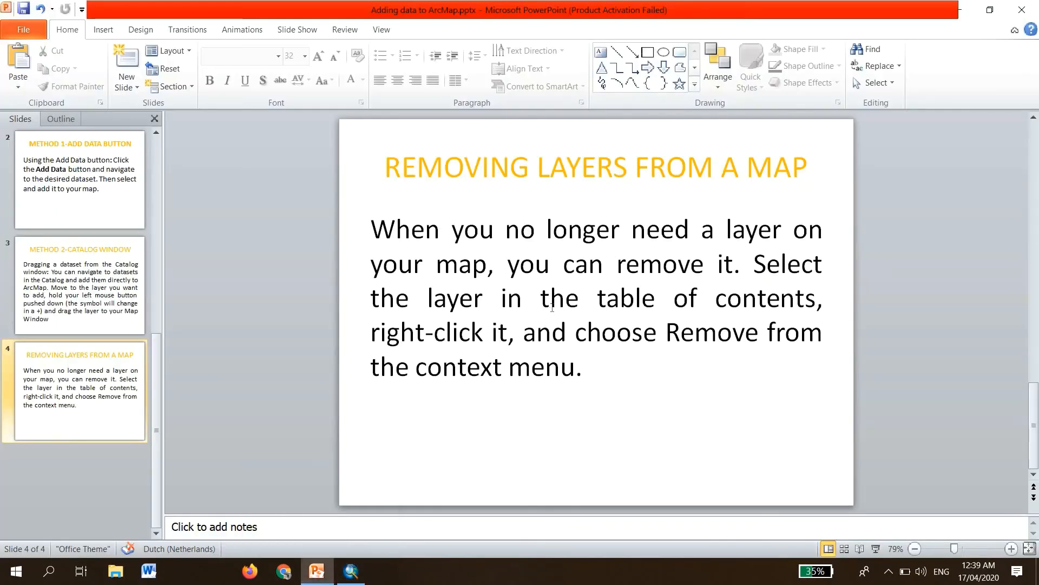